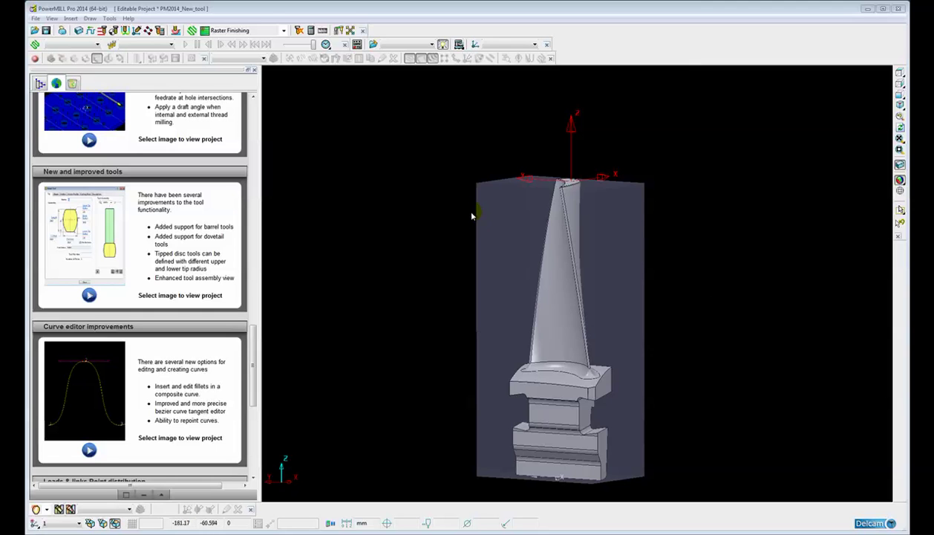
- Create a new barrel tool with its default geometry and close its definition
click(40, 83)
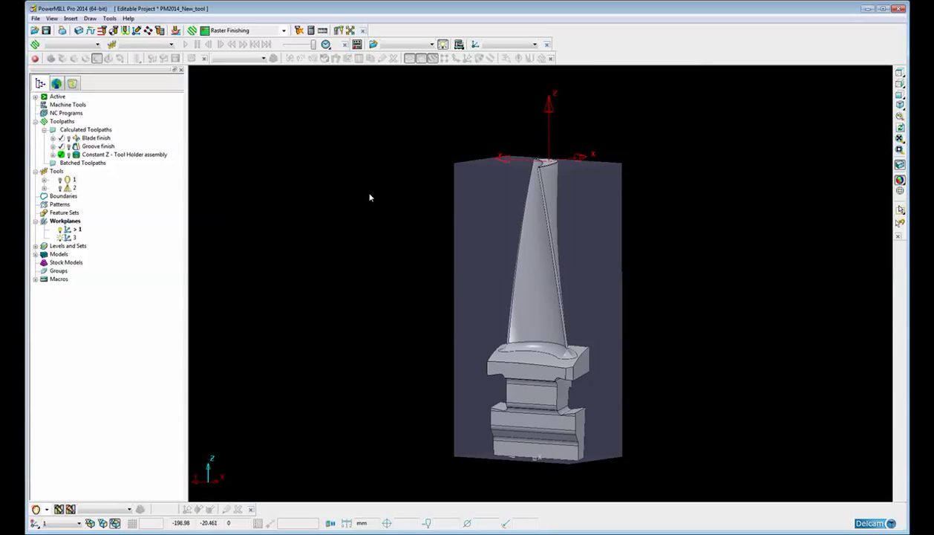
click(143, 214)
right_click(58, 175)
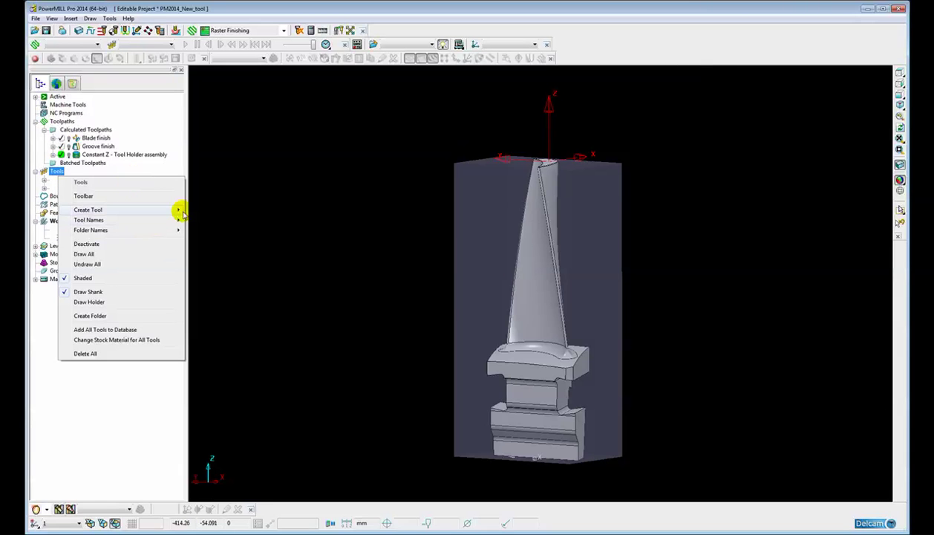
mouse_move(178, 210)
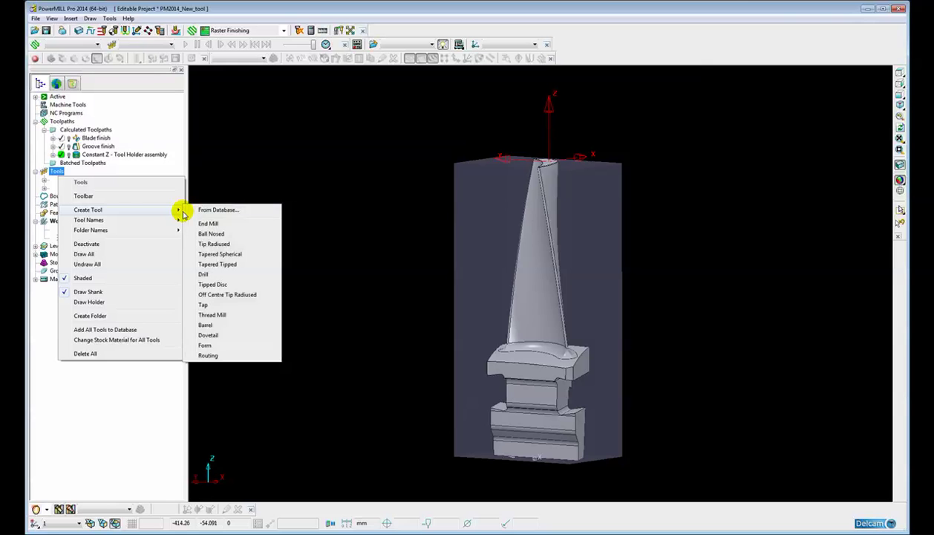
click(205, 325)
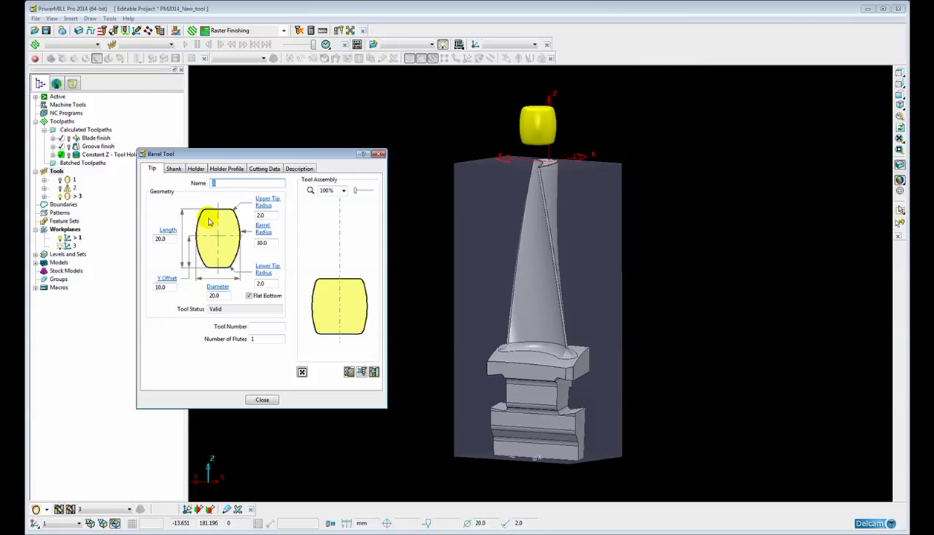
shift+middle_drag(465, 250, 471, 263)
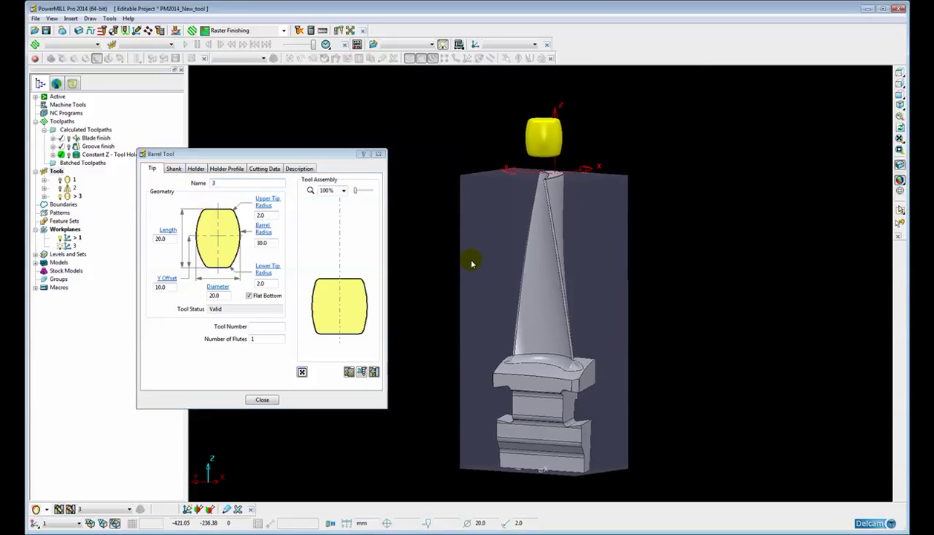
click(364, 155)
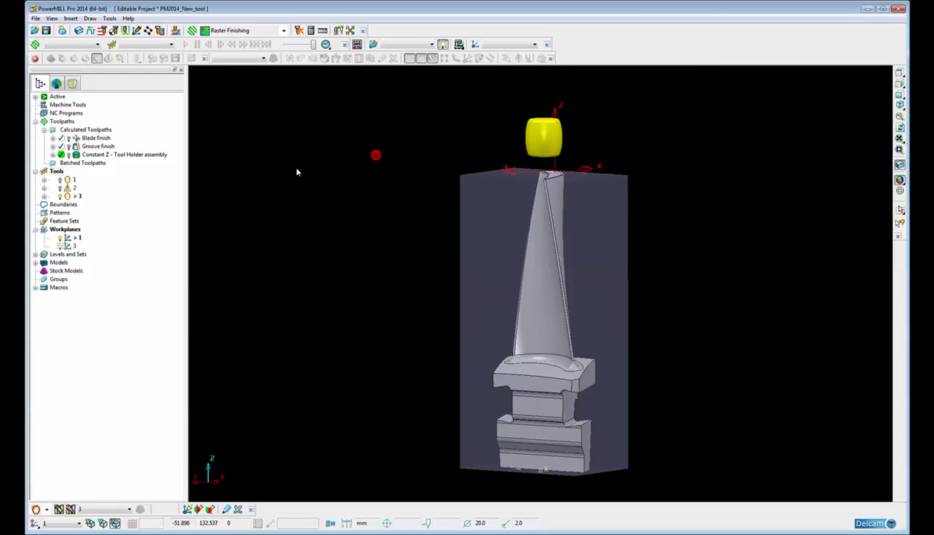
- Activate barrel tool 1, the one with a shank, and view it above the blade
click(66, 179)
shift+middle_drag(473, 254, 465, 274)
scroll(472, 275, down, 3)
shift+middle_drag(470, 338, 469, 315)
scroll(462, 352, up, 4)
scroll(462, 350, down, 2)
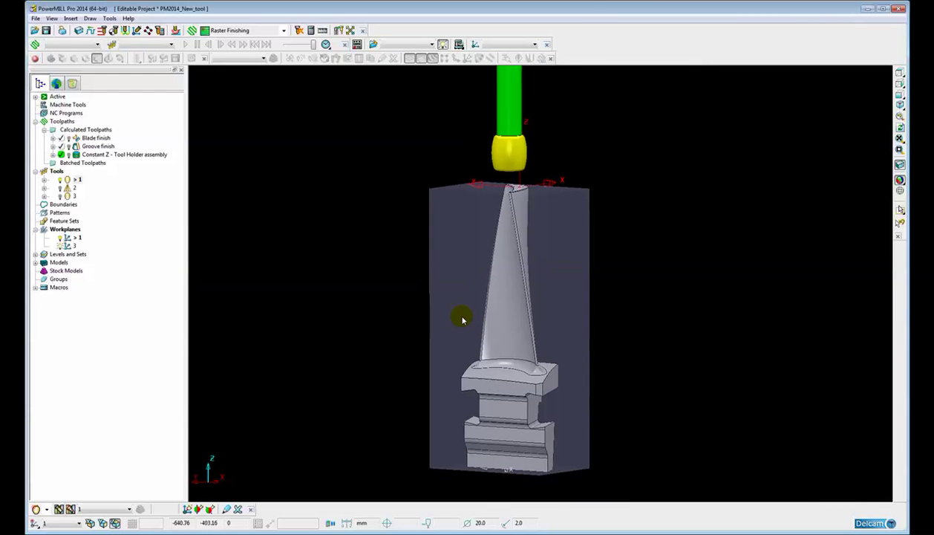
- Activate the Blade finish toolpath and open its surface projection settings to examine them alongside the toolpath around the blade
click(80, 139)
double_click(79, 139)
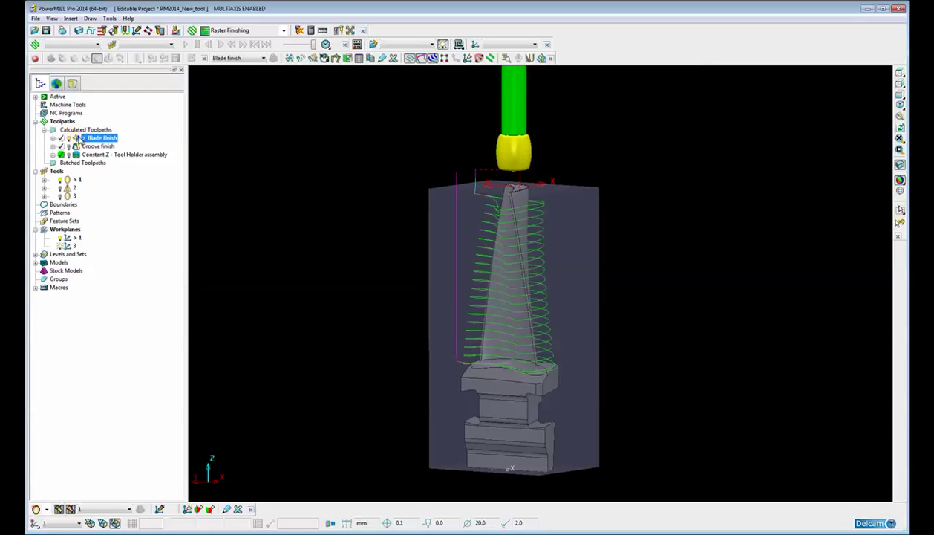
right_click(82, 139)
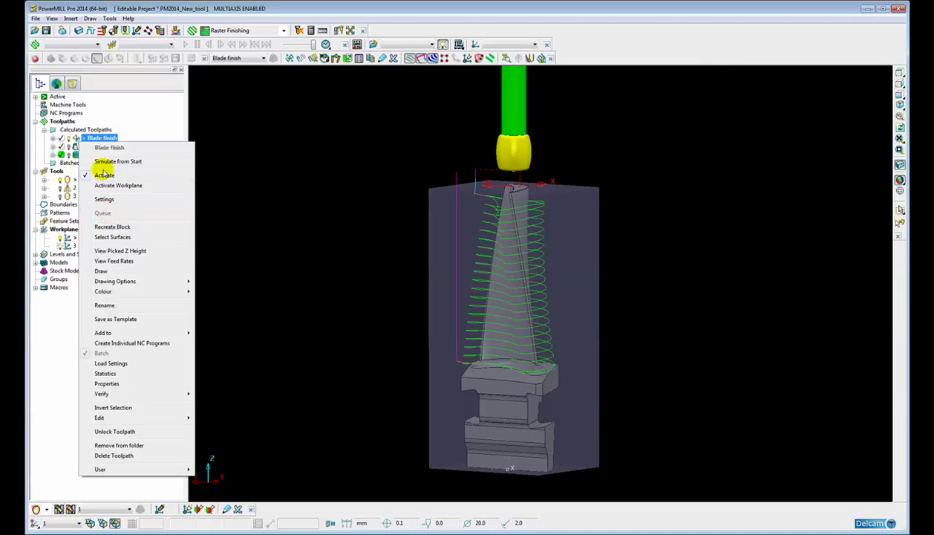
click(104, 199)
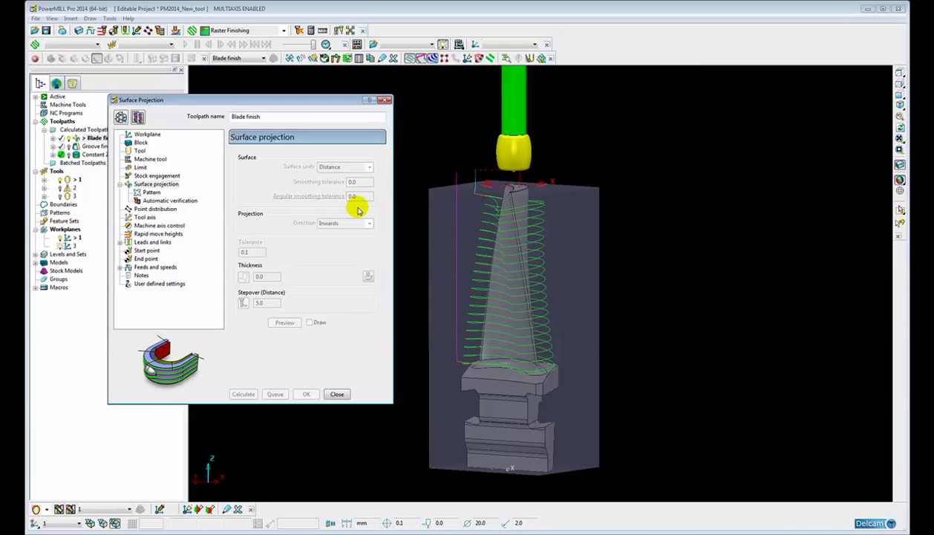
shift+middle_drag(519, 283, 576, 283)
scroll(577, 281, up, 1)
scroll(577, 282, up, 2)
shift+middle_drag(578, 247, 566, 257)
scroll(560, 190, down, 2)
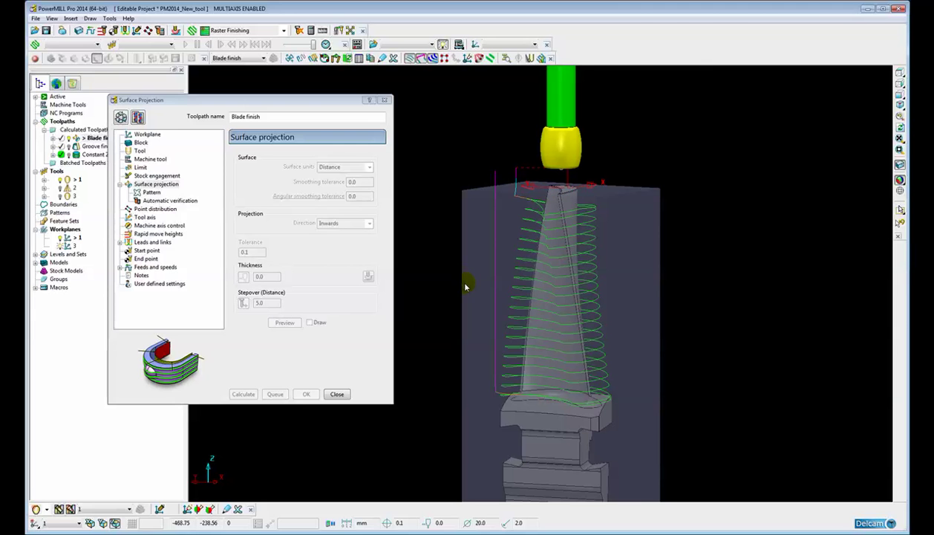
middle_drag(496, 282, 538, 211)
- Show and hide the projection surface level, and check the Blade finish toolpath's tool axis settings before closing them
click(35, 254)
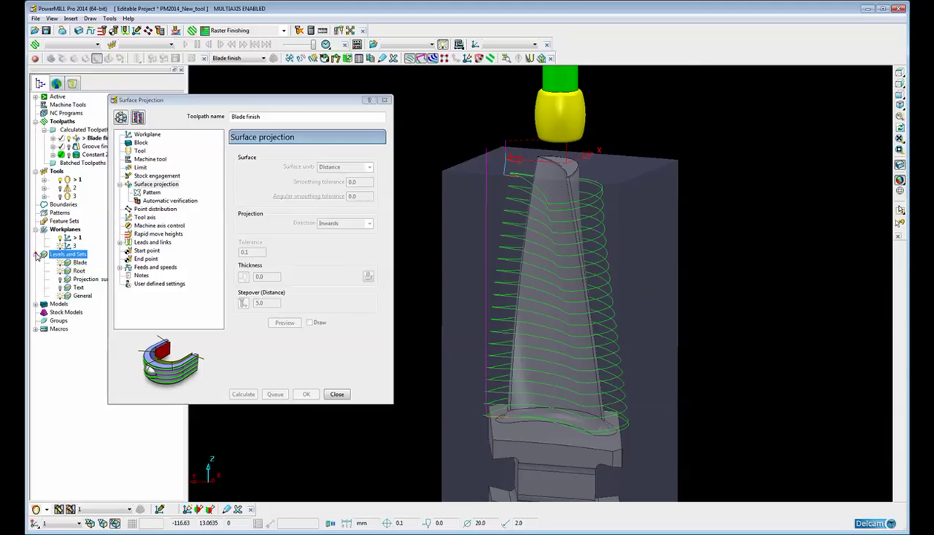
click(63, 279)
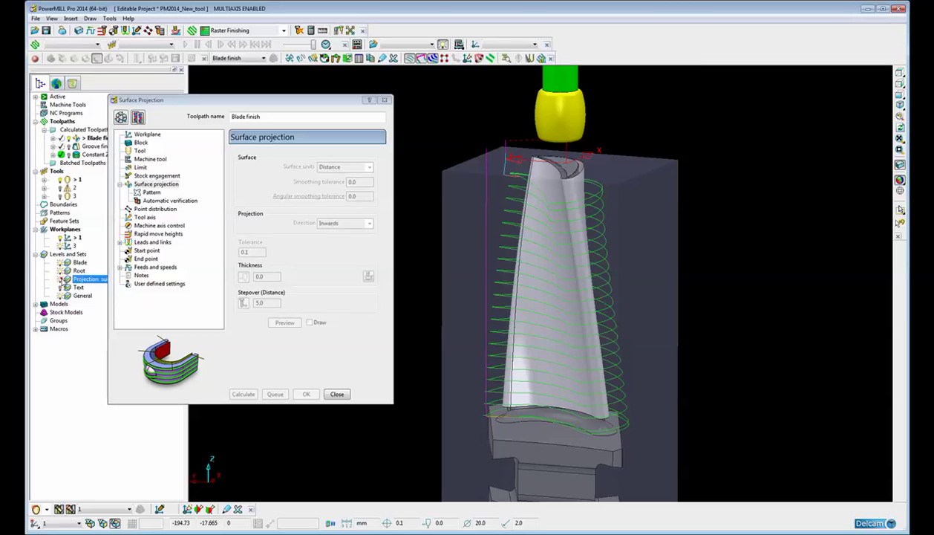
click(61, 279)
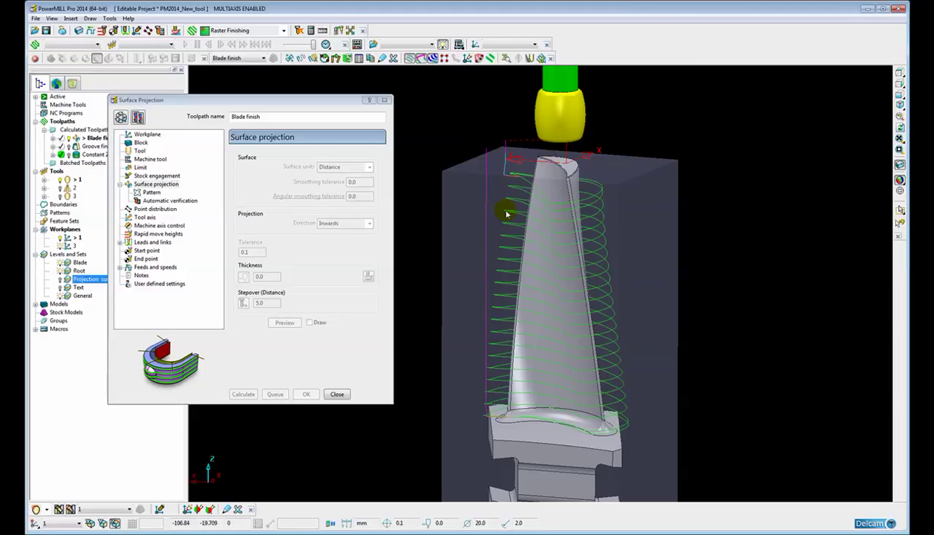
click(139, 217)
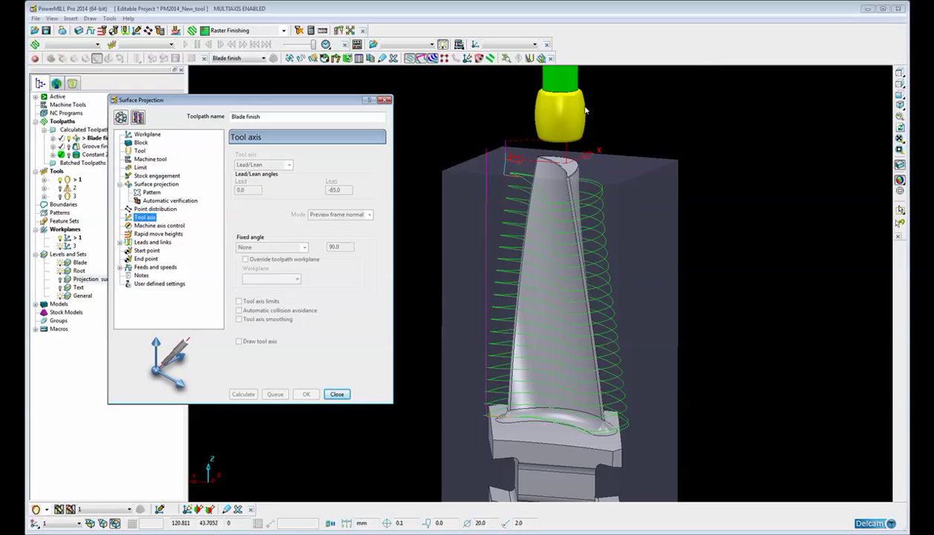
click(334, 393)
- Simulate the Blade finish toolpath from the start at a reduced speed, and stop the simulation before it finishes
right_click(101, 140)
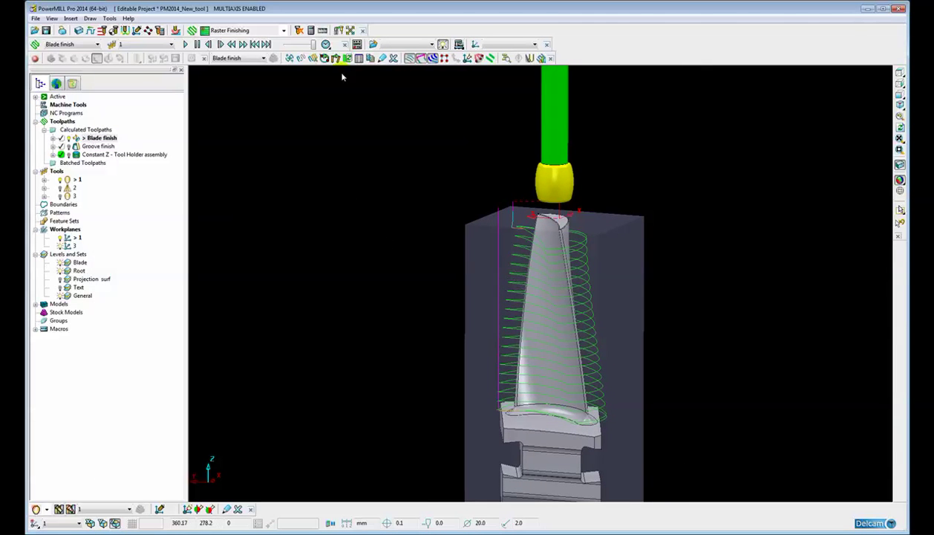
drag(314, 45, 298, 48)
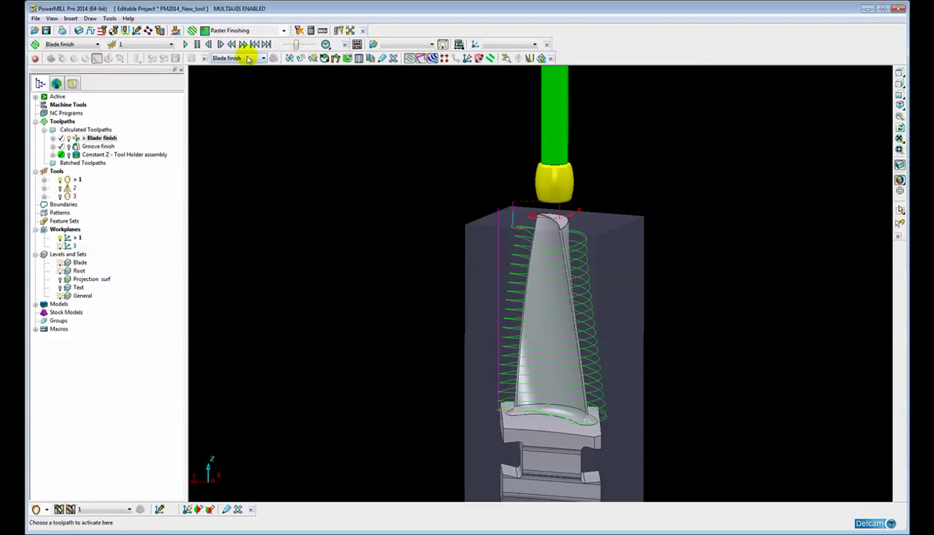
click(185, 45)
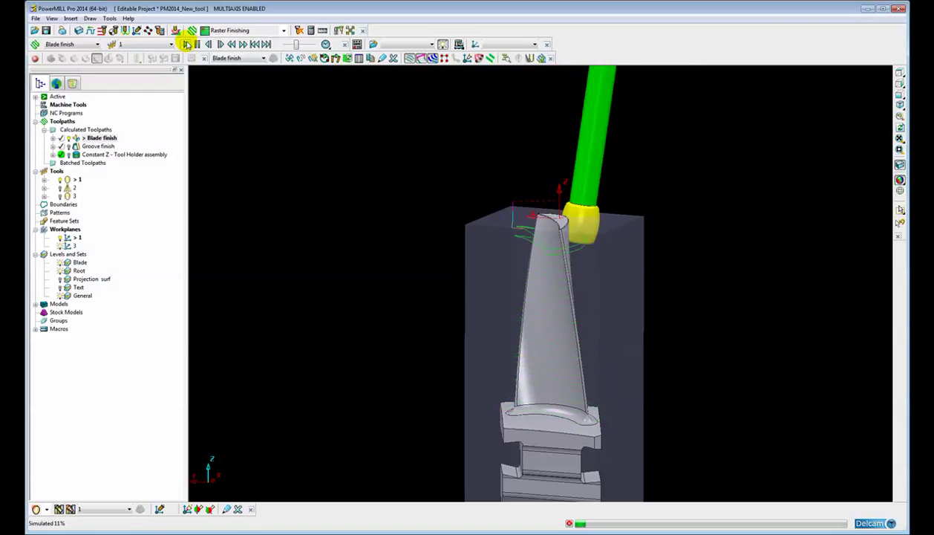
drag(296, 45, 294, 45)
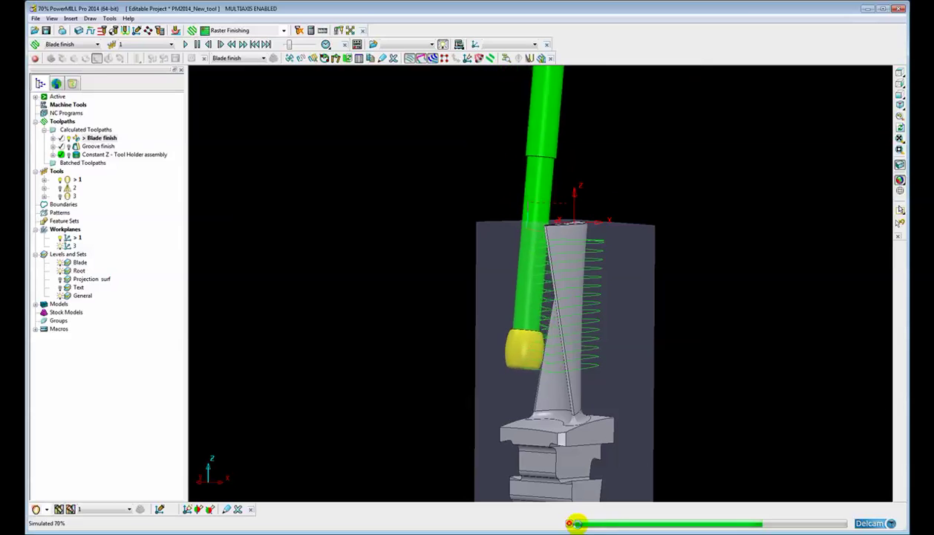
click(570, 524)
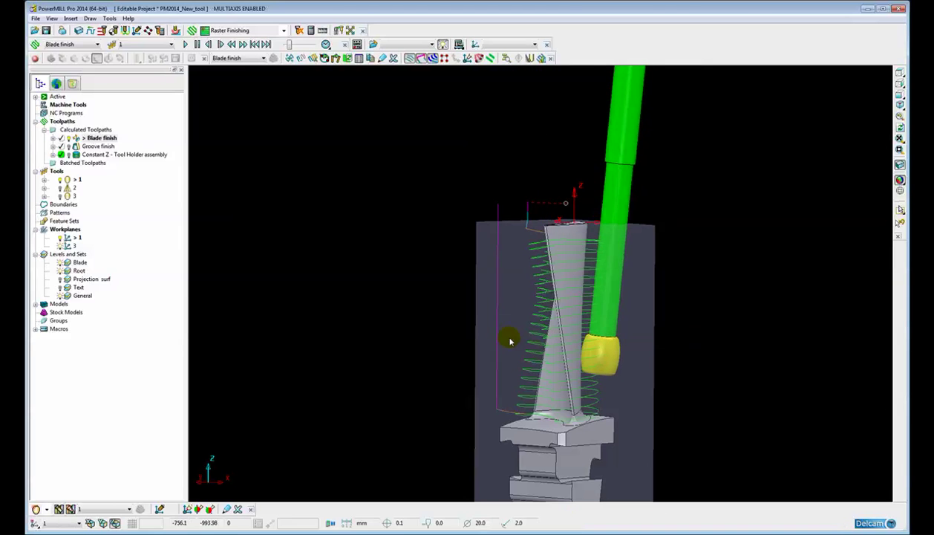
- Activate dovetail tool 2 and review its tip geometry settings
middle_drag(509, 336, 361, 250)
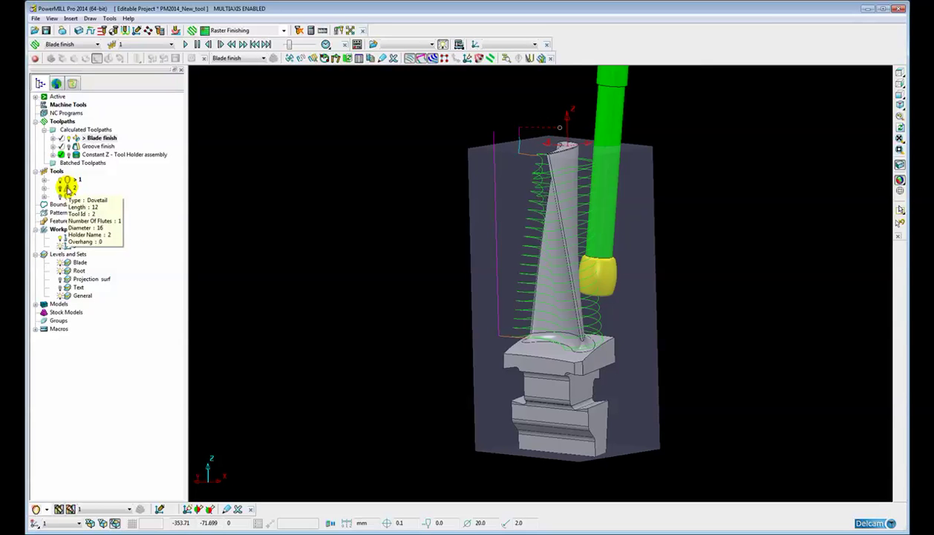
double_click(69, 189)
shift+middle_drag(591, 183, 579, 265)
scroll(522, 260, up, 5)
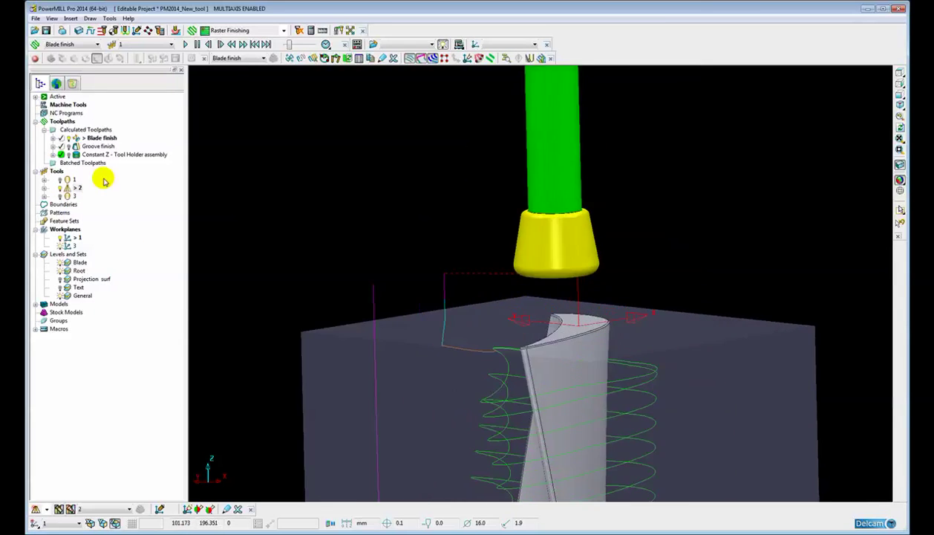
right_click(78, 188)
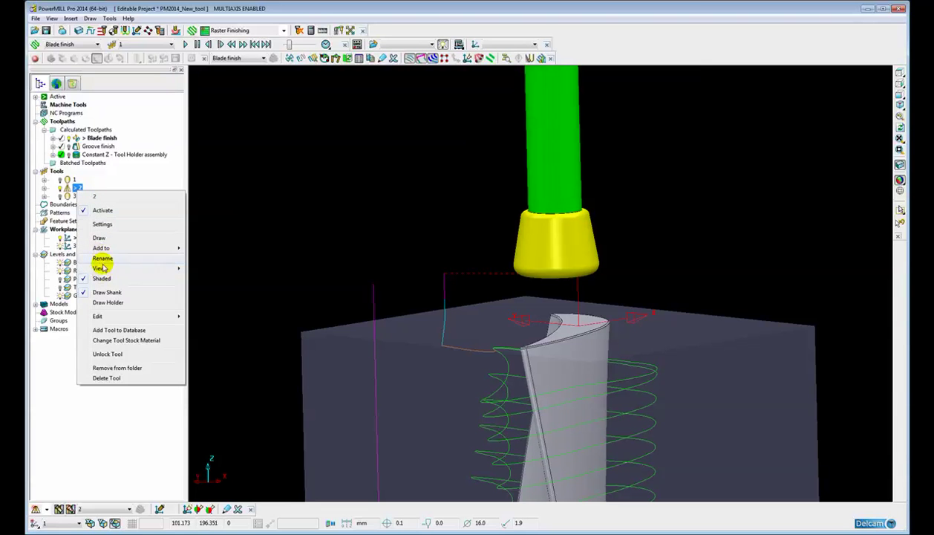
click(103, 225)
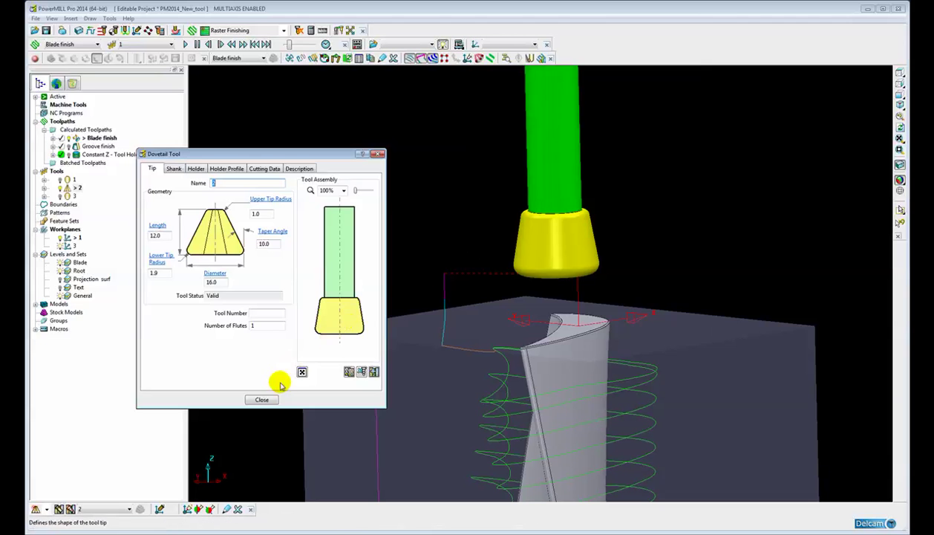
click(263, 399)
- Activate the Groove finish toolpath and view it at the groove in the blade root
scroll(491, 288, down, 3)
shift+middle_drag(465, 350, 467, 270)
scroll(469, 260, down, 4)
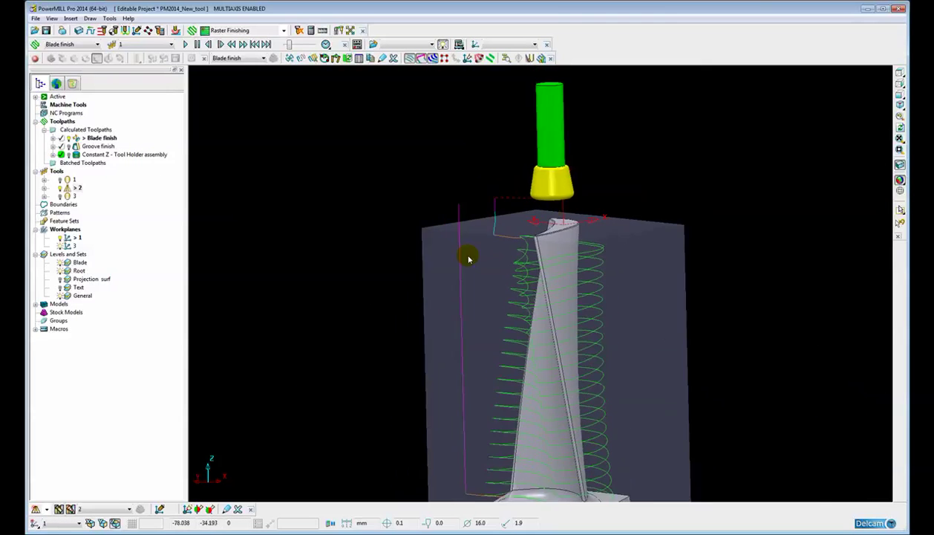
double_click(74, 146)
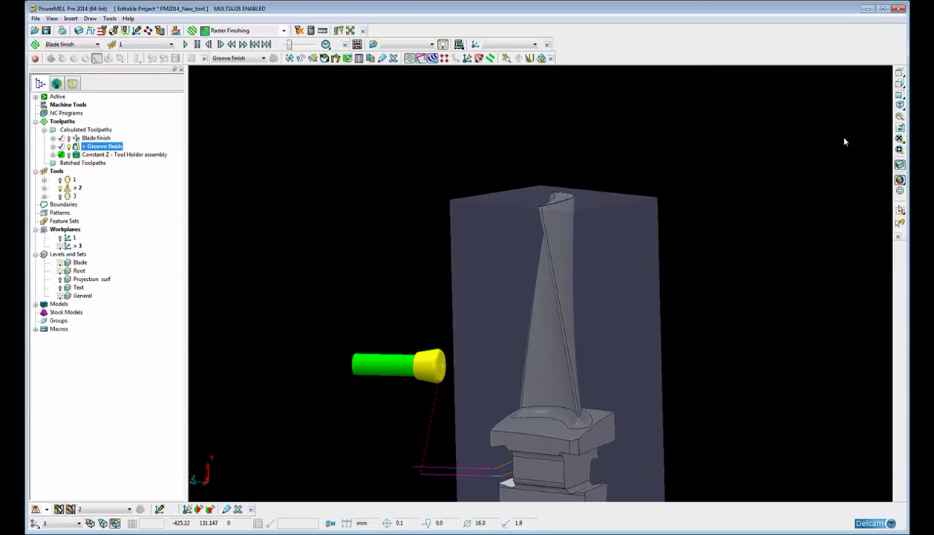
middle_drag(589, 277, 557, 178)
middle_drag(678, 441, 561, 320)
scroll(463, 284, up, 3)
middle_drag(563, 276, 349, 260)
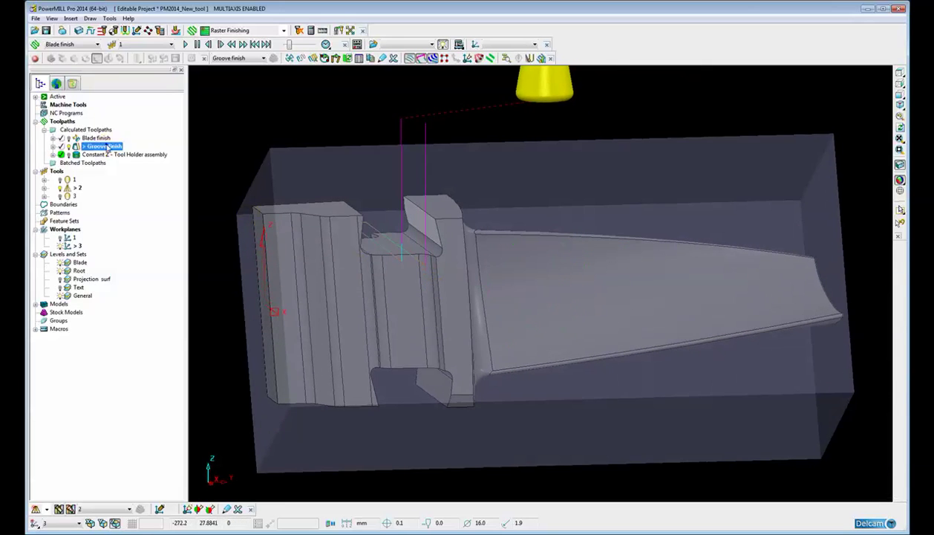
- Review the Groove finish toolpath's swarf finishing settings and inspect its selected groove surfaces with model shading temporarily off
right_click(109, 147)
click(132, 206)
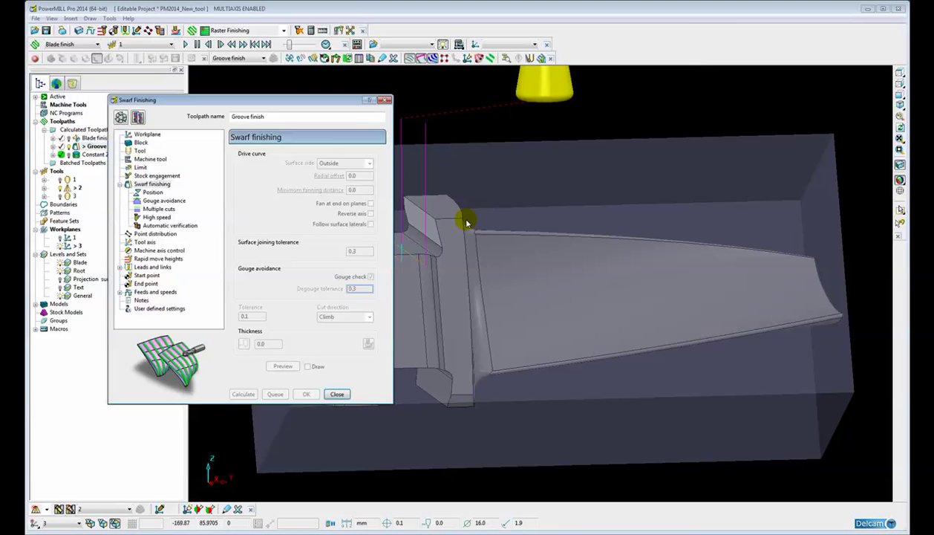
middle_drag(480, 251, 518, 270)
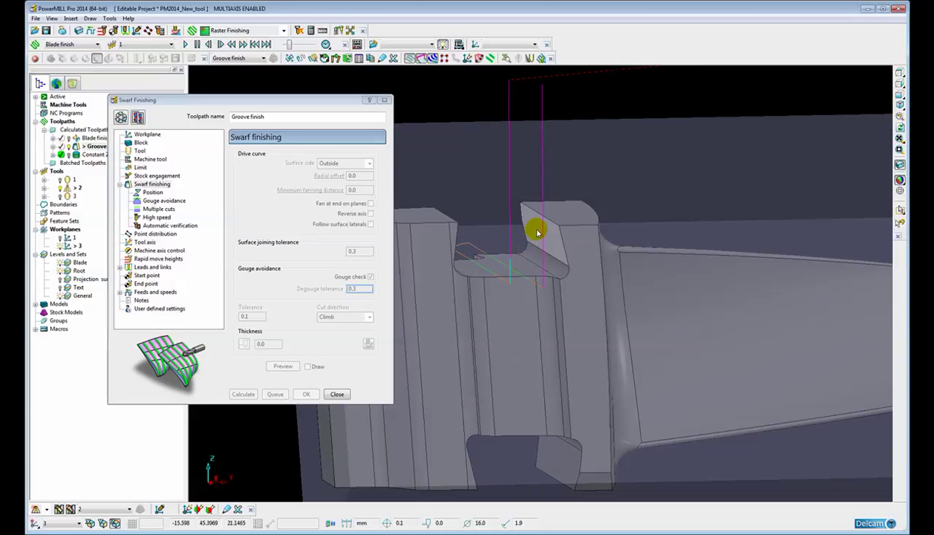
click(900, 191)
mouse_move(810, 277)
middle_down()
mouse_move(728, 295)
mouse_move(684, 292)
middle_up()
middle_drag(534, 312, 448, 284)
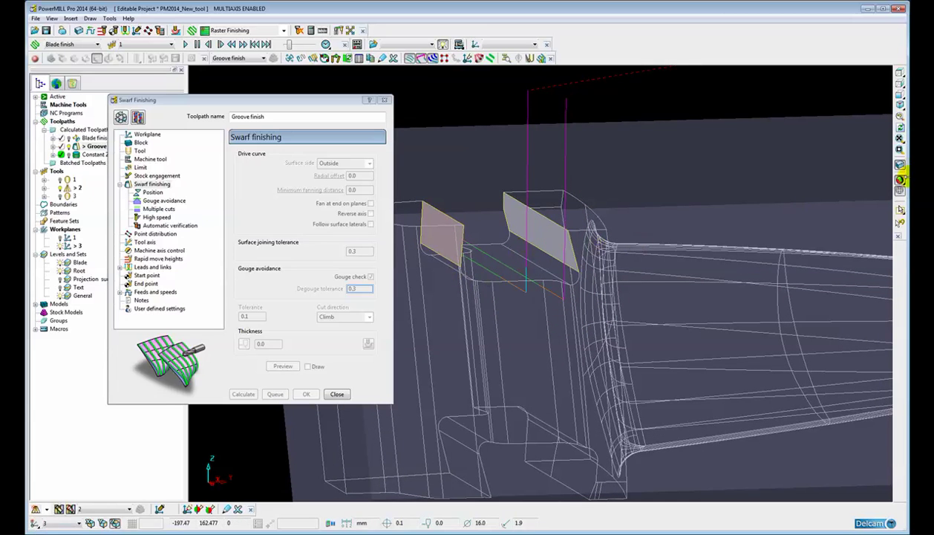
click(900, 191)
scroll(494, 258, down, 2)
middle_drag(490, 272, 509, 309)
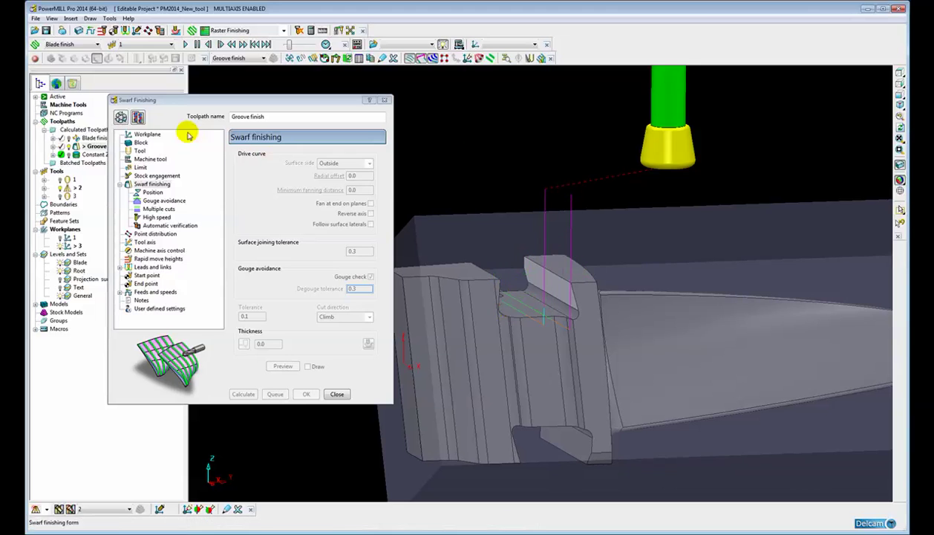
click(337, 394)
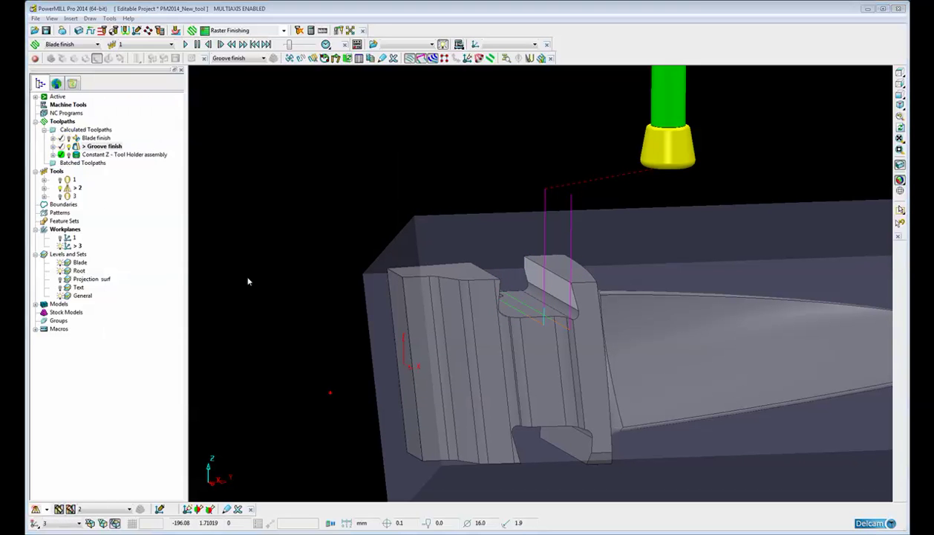
- Load the Groove finish toolpath into the simulation from its start
right_click(104, 145)
click(131, 172)
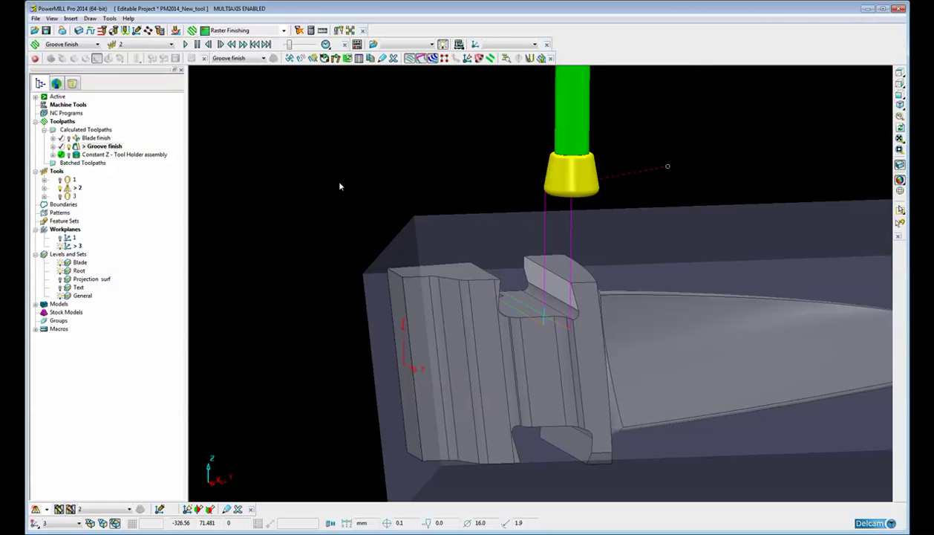
shift+middle_drag(503, 231, 470, 207)
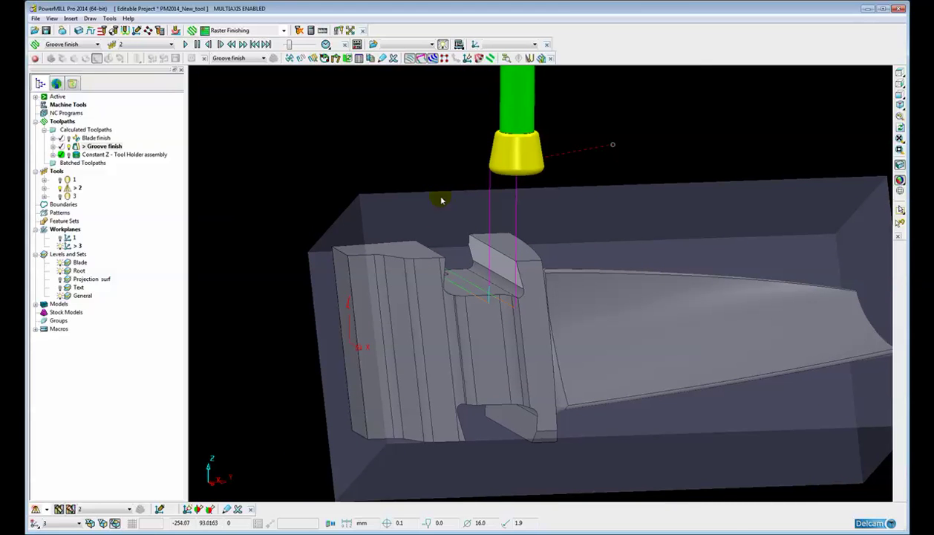
- Create a tipped disc tool with length 8, lower tip radius 4 and upper tip radius 0.5
right_click(57, 172)
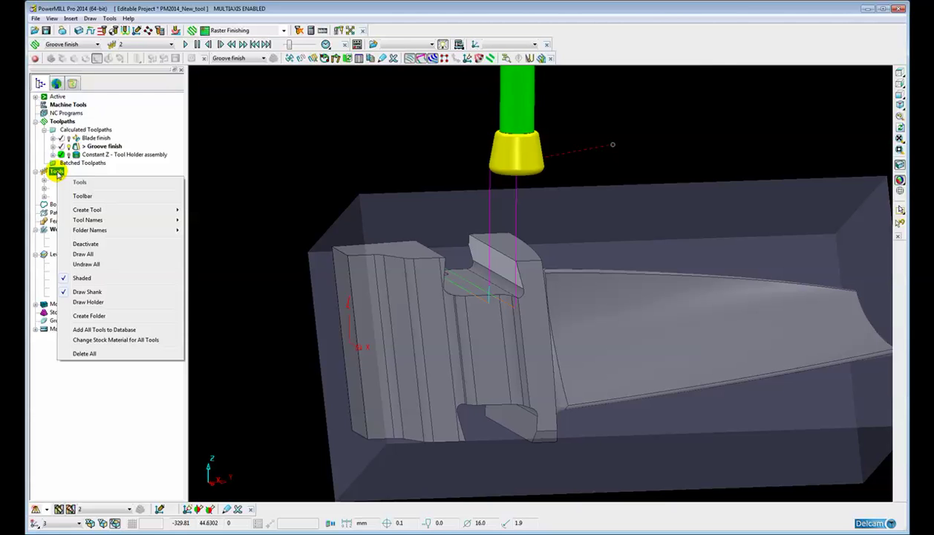
mouse_move(156, 211)
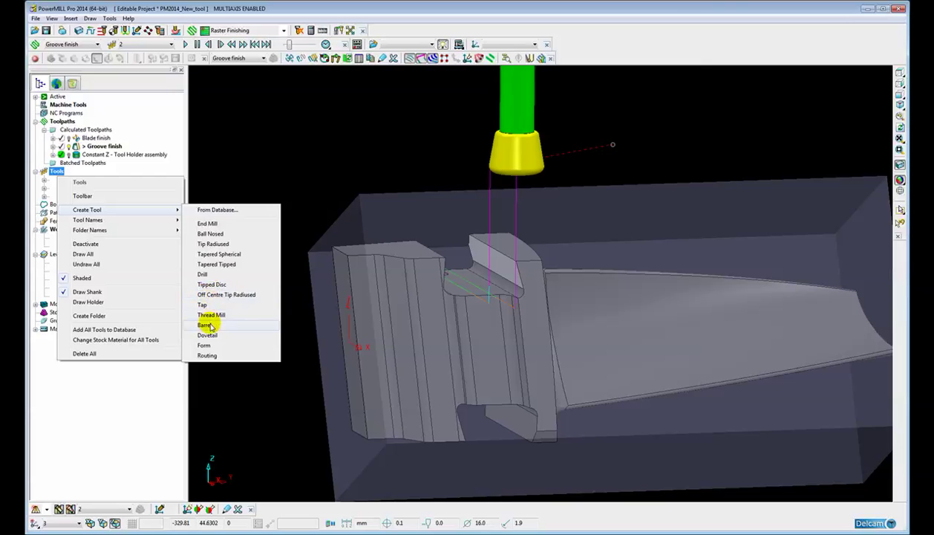
click(211, 284)
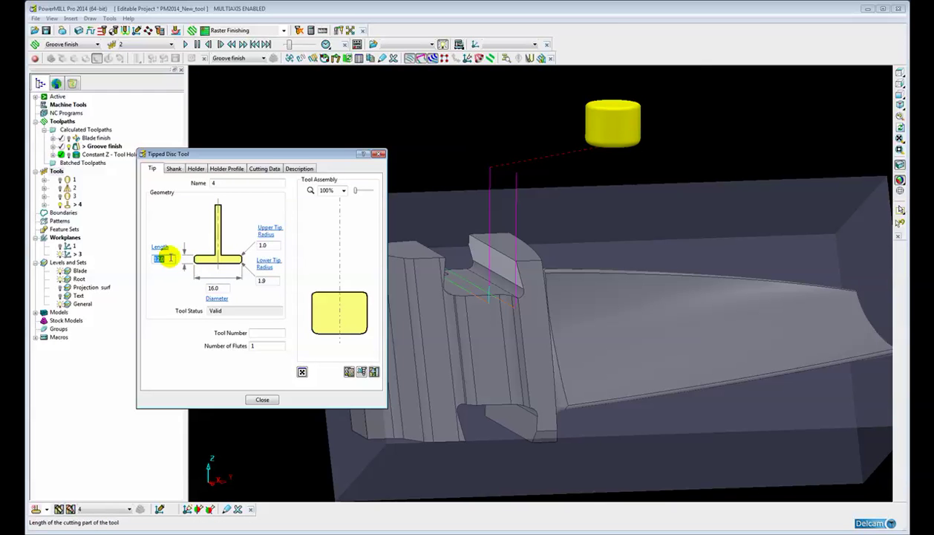
click(215, 288)
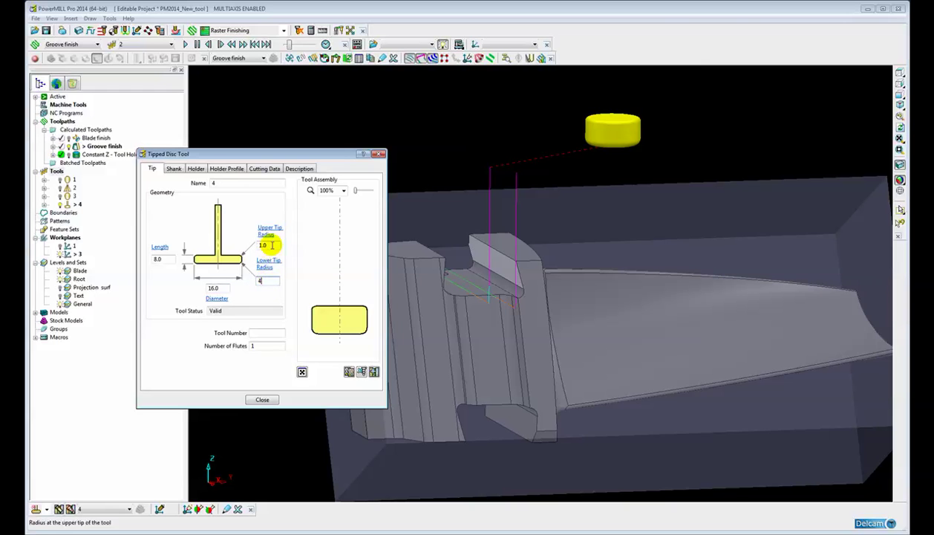
click(269, 244)
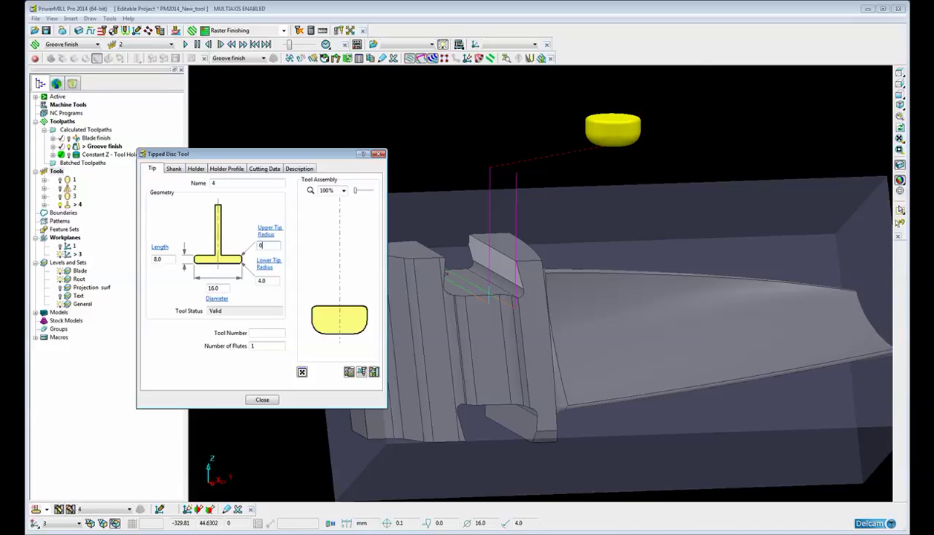
text(0.5)
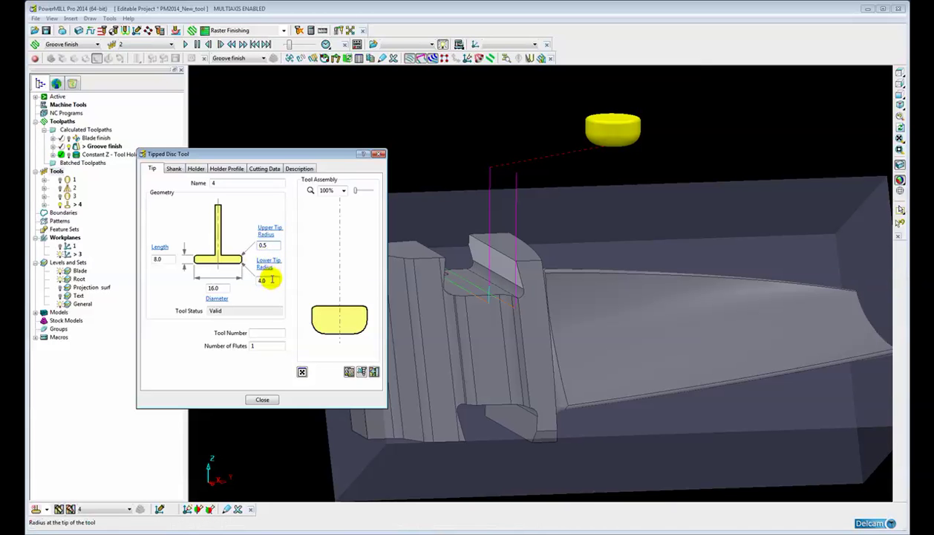
click(268, 277)
- Examine the shape of the new tipped disc tool in the model view and close its settings
shift+middle_drag(455, 251, 448, 331)
scroll(514, 274, up, 5)
shift+middle_drag(586, 248, 550, 333)
scroll(549, 335, up, 2)
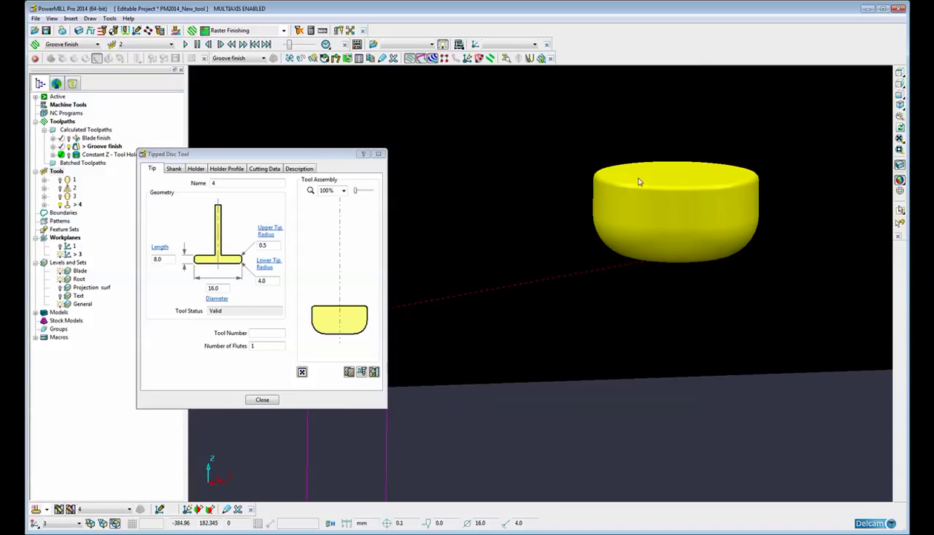
click(258, 401)
scroll(444, 296, down, 7)
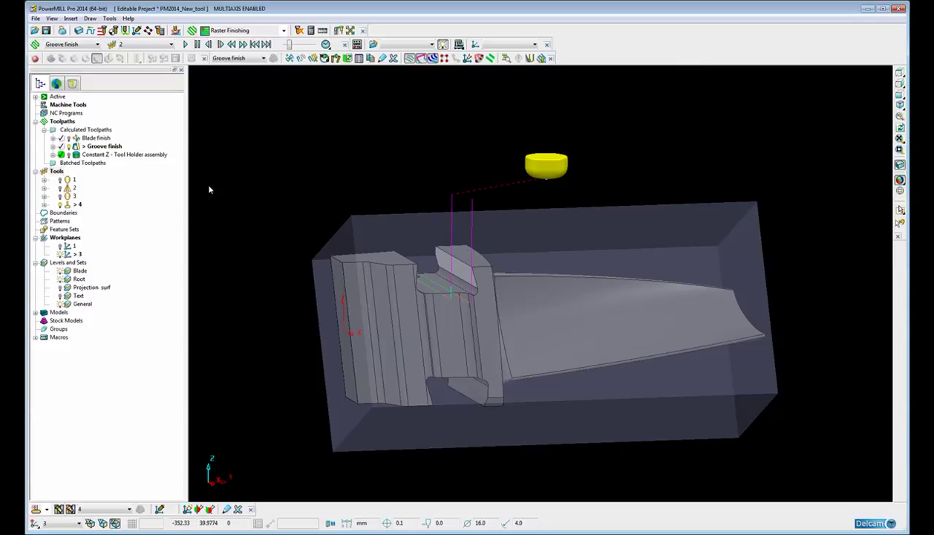
- Activate the Blade finish toolpath and show it in an isometric view
click(64, 138)
double_click(76, 139)
key(ctrl+1)
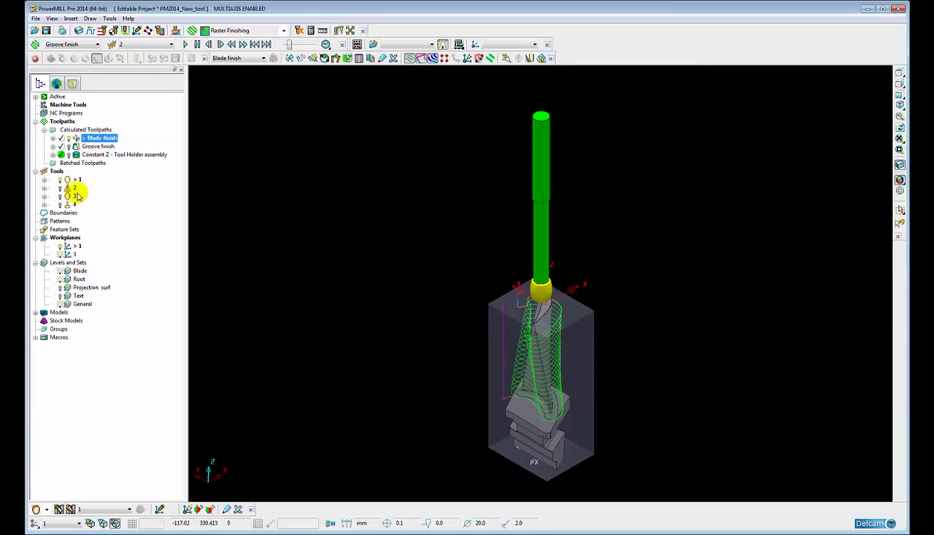
- Display the holder of barrel tool 1 together with its shank in the model view
right_click(68, 182)
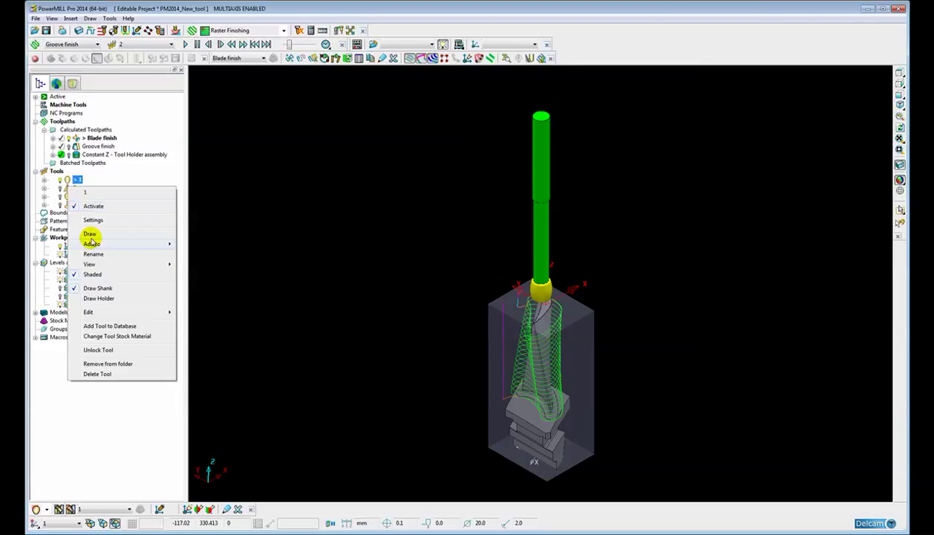
click(96, 301)
shift+middle_drag(461, 289, 459, 324)
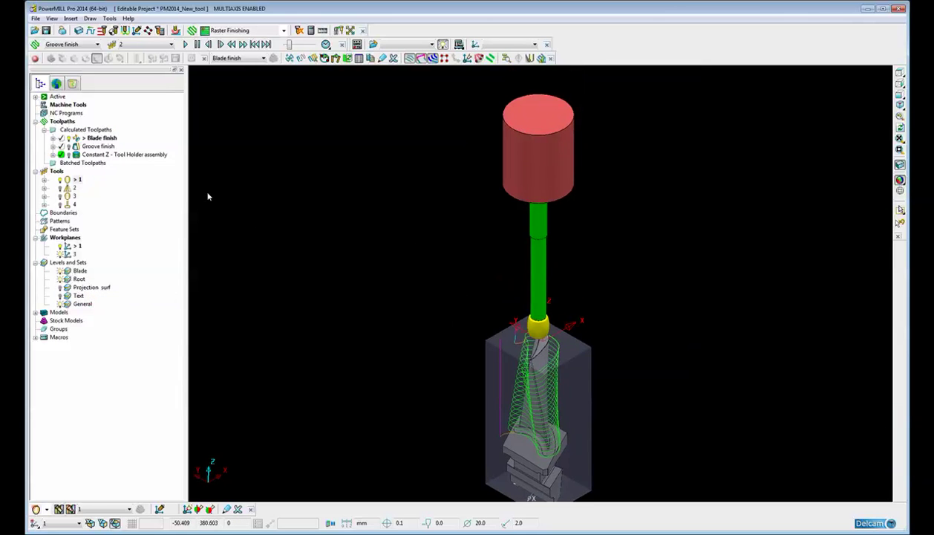
- Open the settings of barrel tool 1 and show its tool assembly in an enlarged preview window
right_click(70, 182)
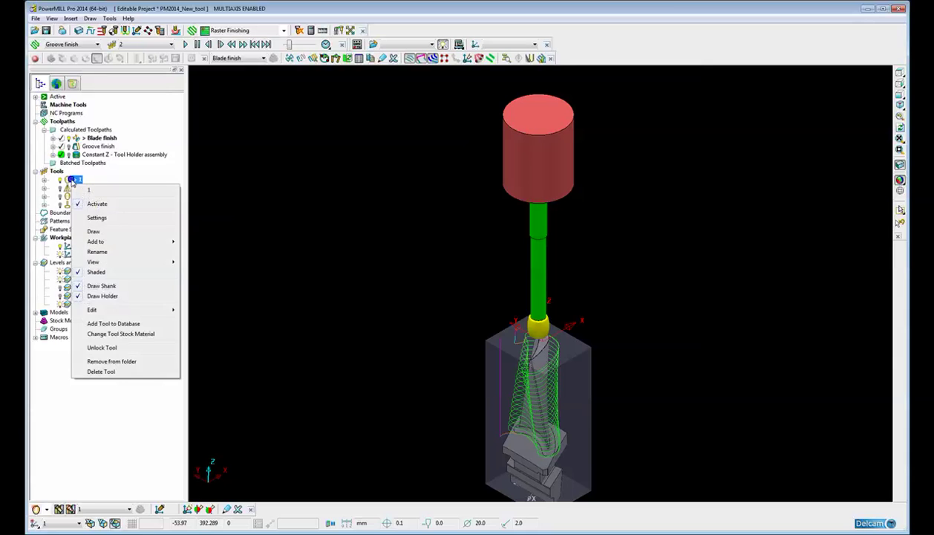
click(93, 217)
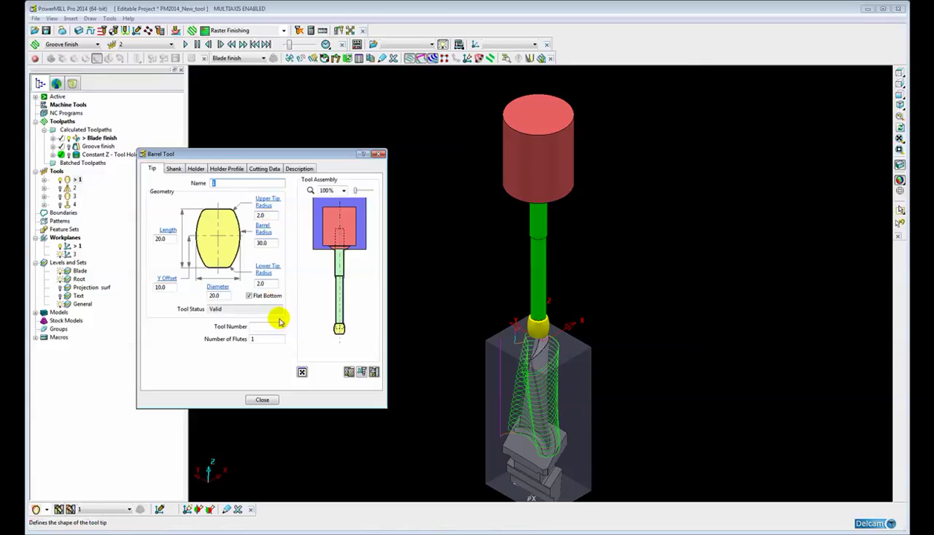
click(301, 371)
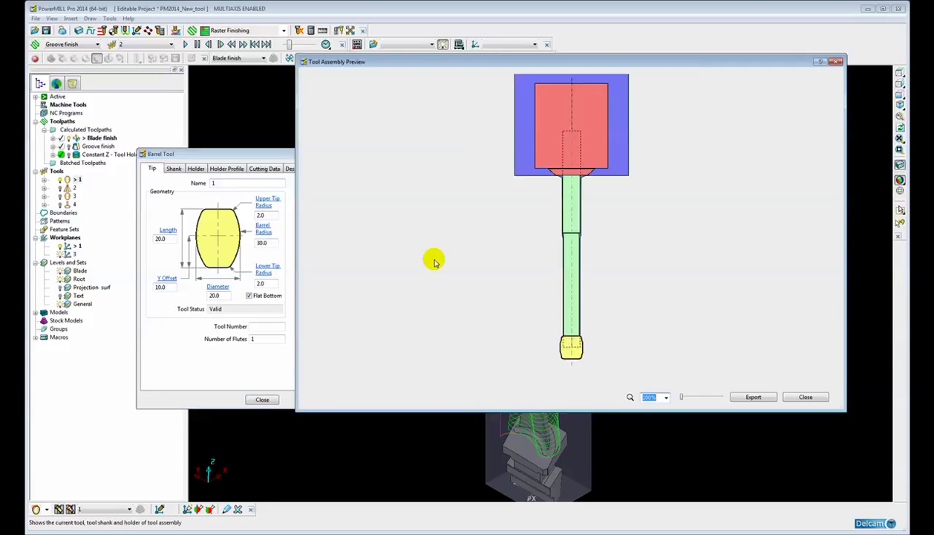
drag(533, 61, 433, 57)
drag(741, 403, 815, 469)
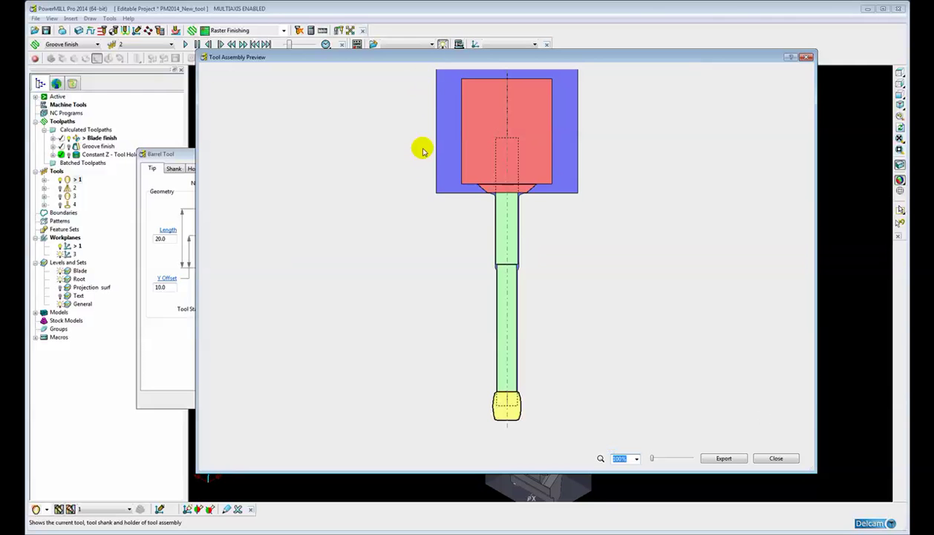
- Magnify the tool assembly preview to 856% and examine the clearance profile around the step between the two shank components
click(509, 283)
drag(654, 458, 669, 458)
middle_drag(547, 174, 540, 224)
drag(534, 129, 530, 200)
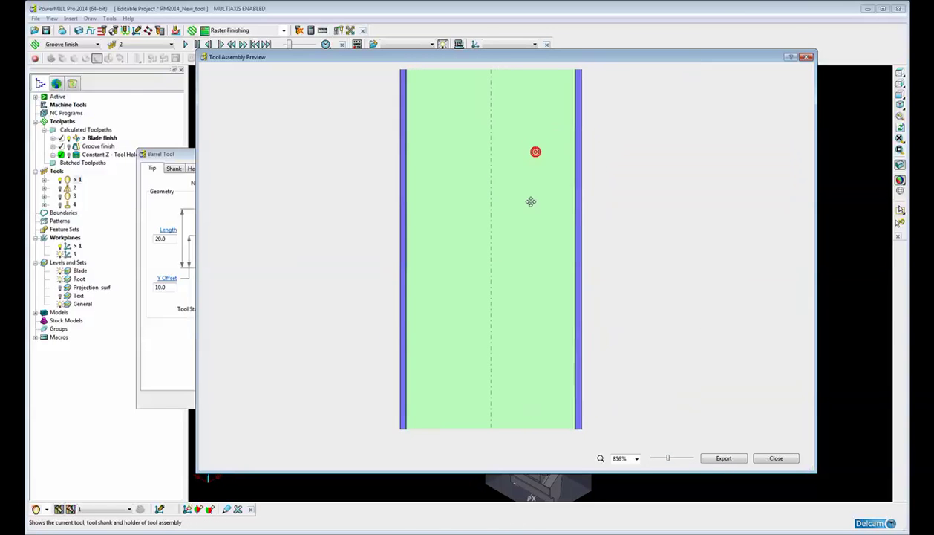
drag(530, 93, 509, 374)
drag(507, 105, 511, 331)
drag(507, 153, 507, 285)
drag(502, 325, 516, 281)
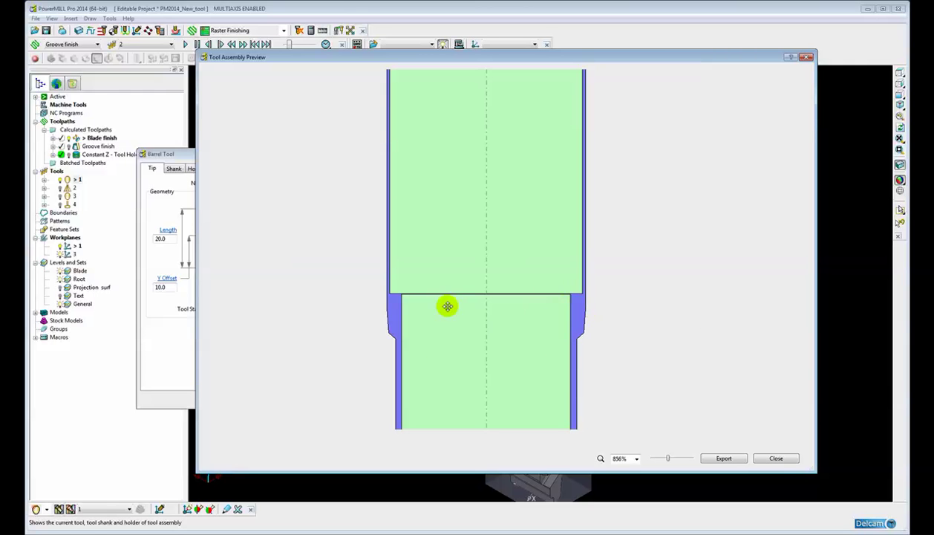
- Try a length of 85 mm for the lower shank component of the barrel tool
drag(179, 152, 147, 149)
click(139, 162)
click(142, 272)
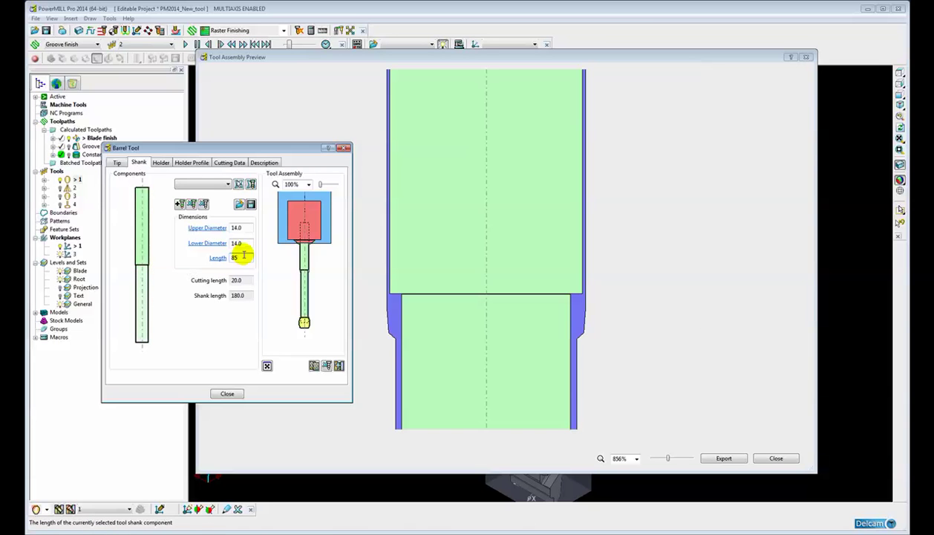
key(Tab)
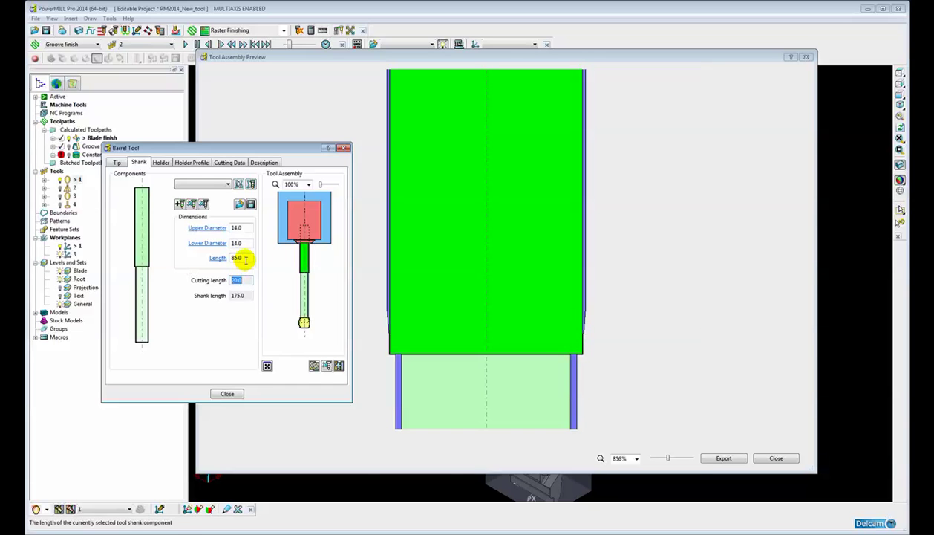
- Set the lower shank component's length to 87 mm
click(245, 258)
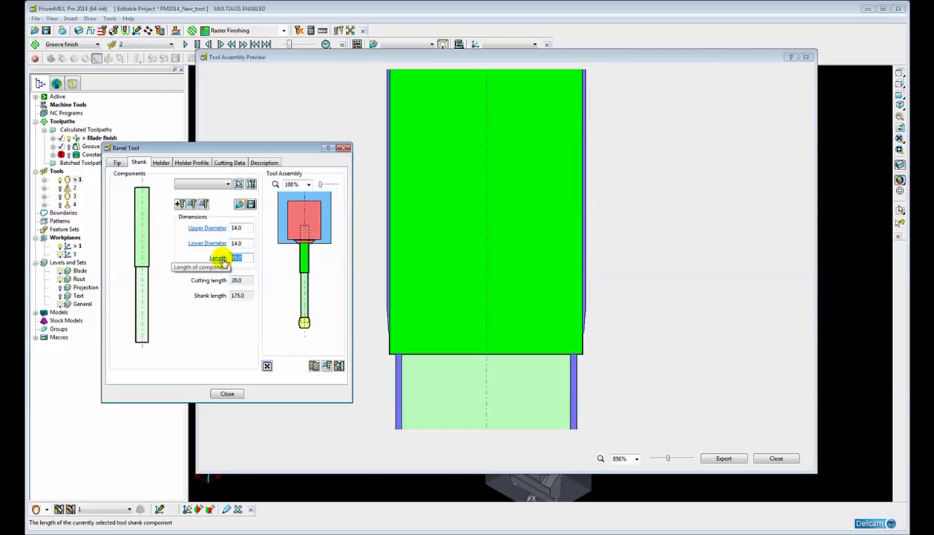
text(87)
key(Tab)
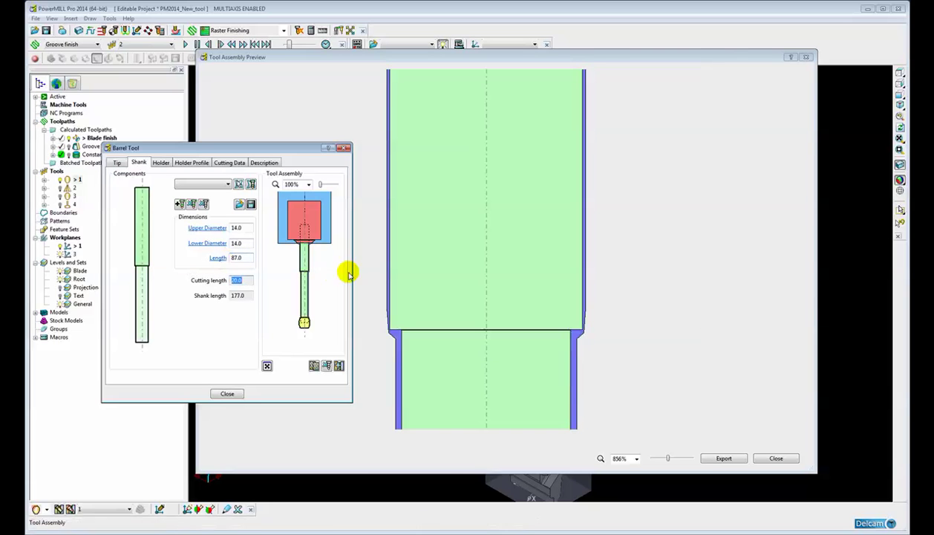